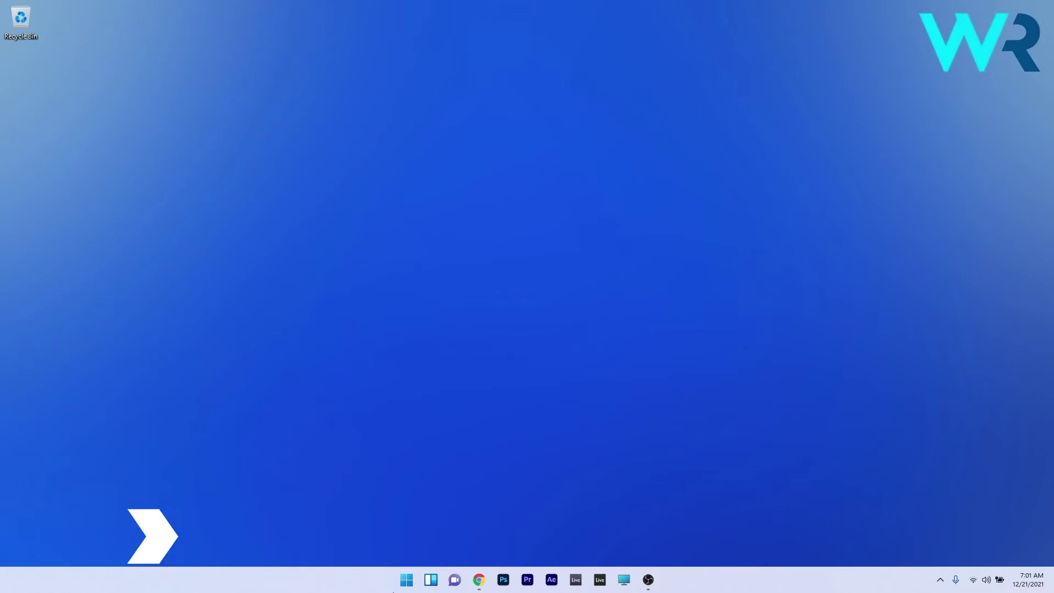
Run the Windows Update troubleshooter from Settings > System > Troubleshoot > Other troubleshooters.
{"action": "left_click", "coordinate": [406, 580]}
{"action": "left_click", "coordinate": [554, 254]}
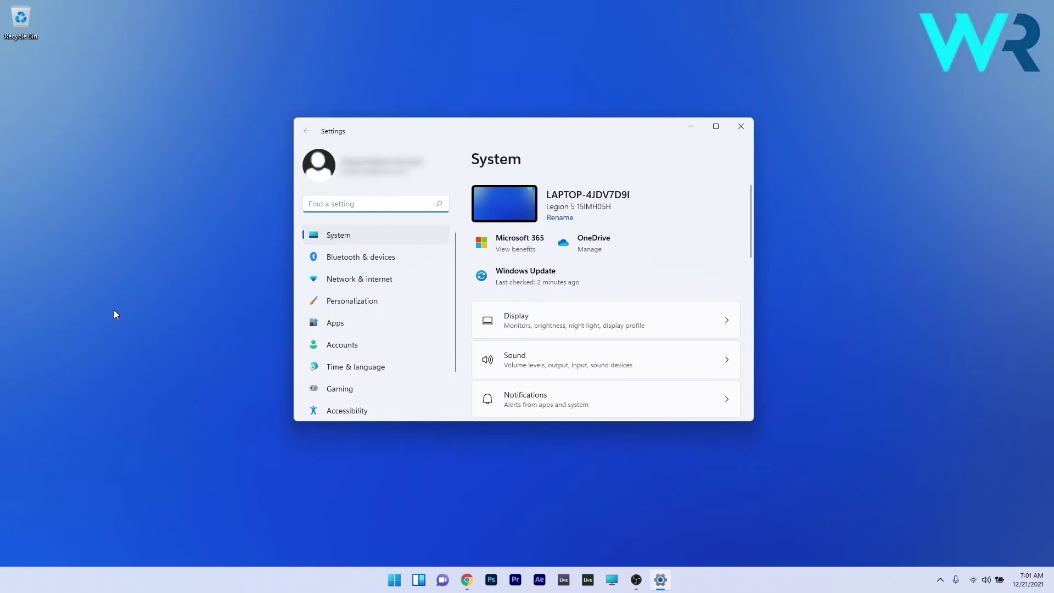
{"action": "left_click", "coordinate": [349, 242]}
{"action": "scroll", "coordinate": [678, 267], "scroll_direction": "down", "scroll_amount": 7}
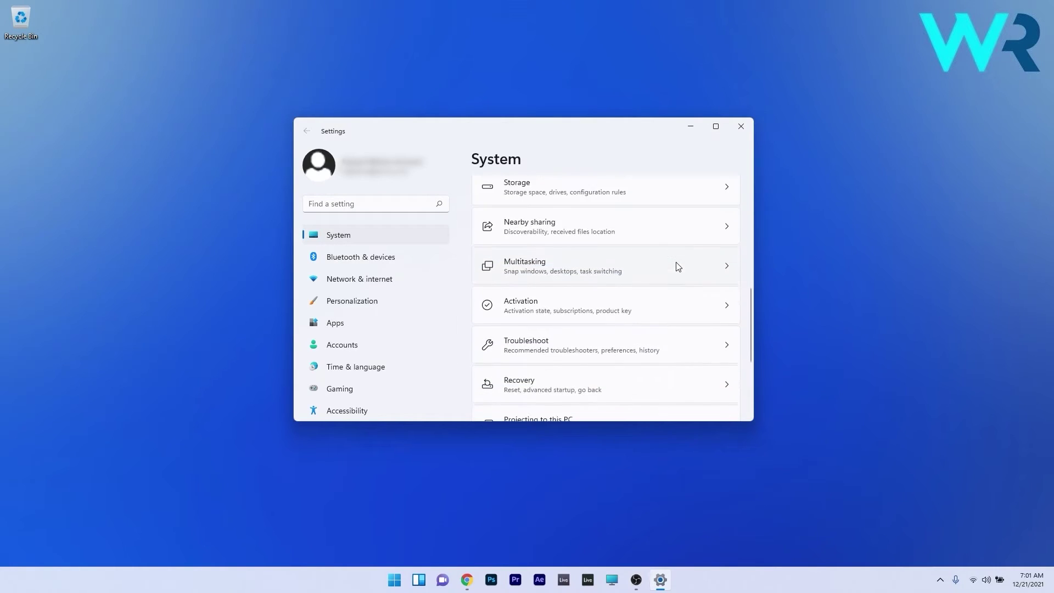
{"action": "left_click", "coordinate": [683, 313]}
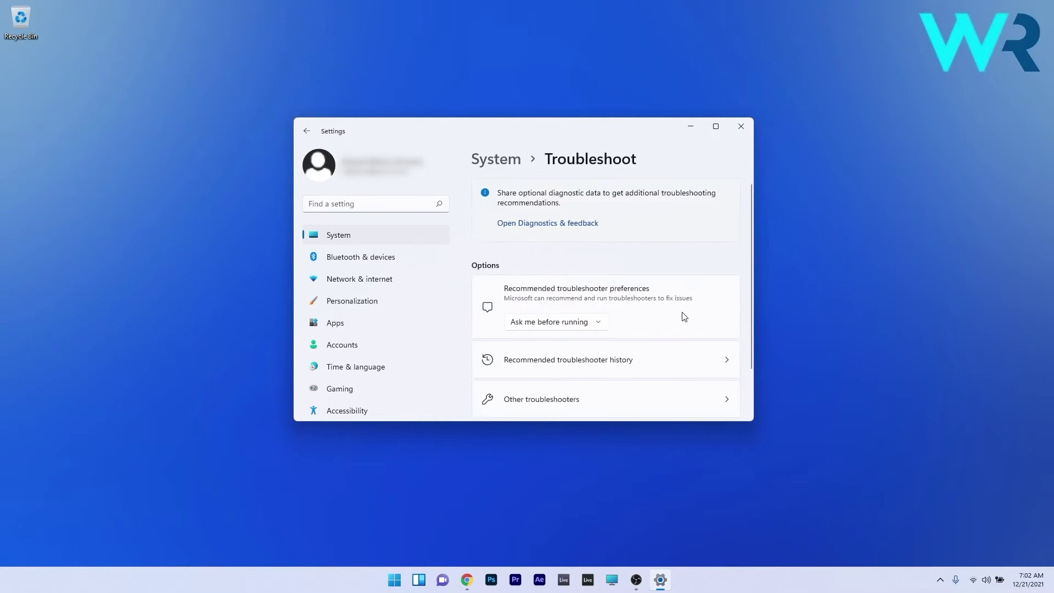
{"action": "left_click", "coordinate": [542, 349]}
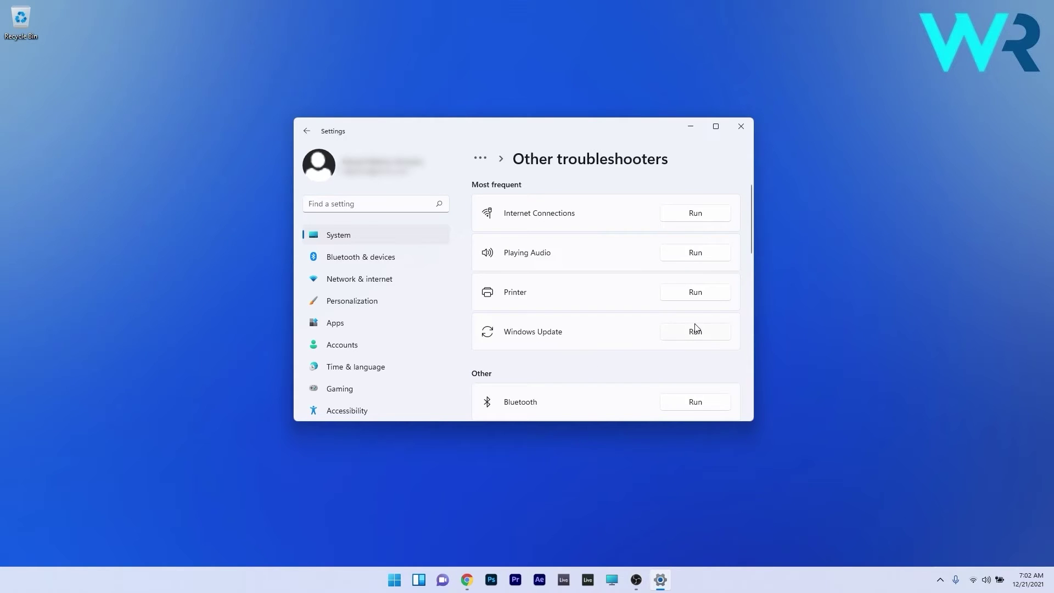
{"action": "left_click", "coordinate": [695, 335]}
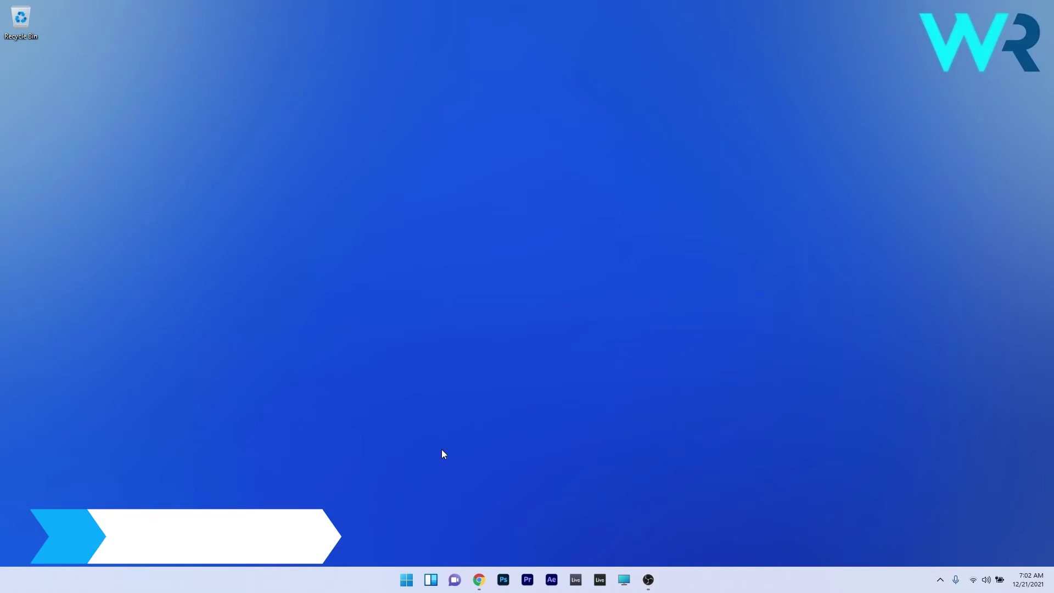
Search the Start menu for 'edit' to bring up Edit power plan.
{"action": "left_click", "coordinate": [399, 579]}
{"action": "type", "text": "edit"}
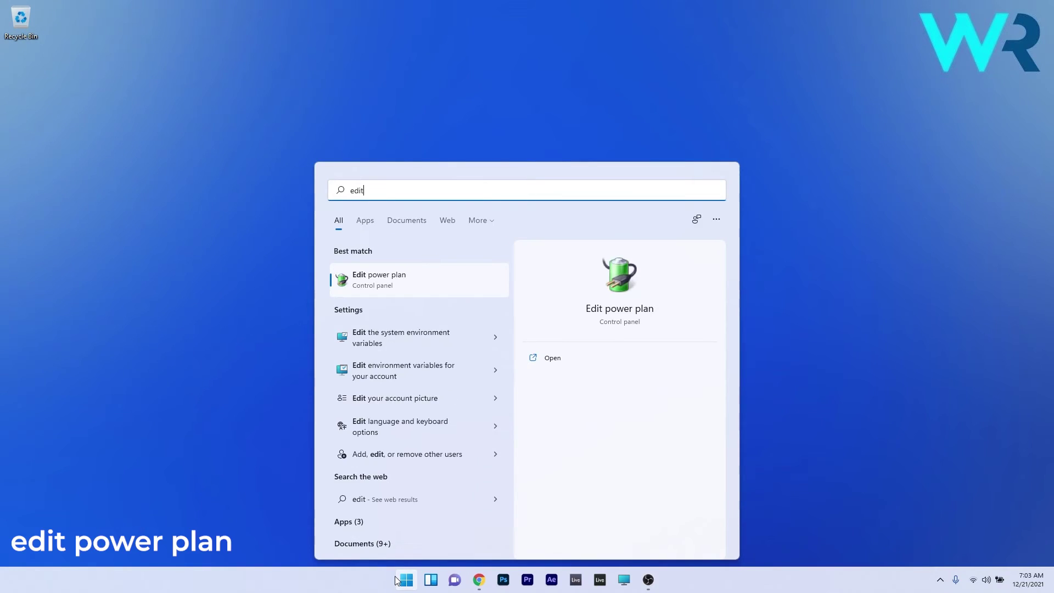
Set the Balanced plan's display-off and sleep to Never on battery and plugged in, and save.
{"action": "left_click", "coordinate": [421, 280]}
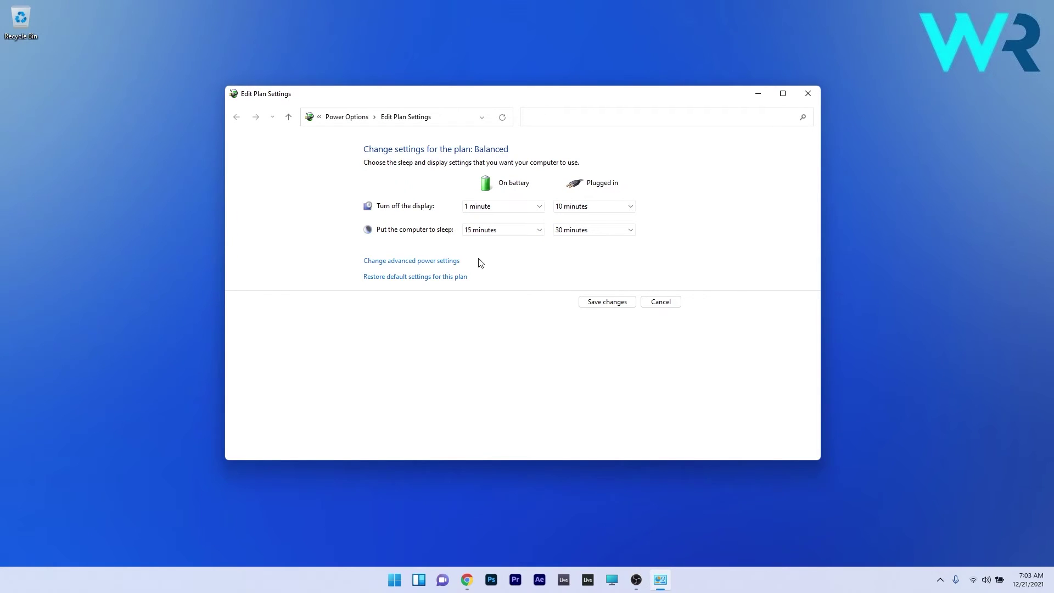
{"action": "left_click", "coordinate": [521, 205]}
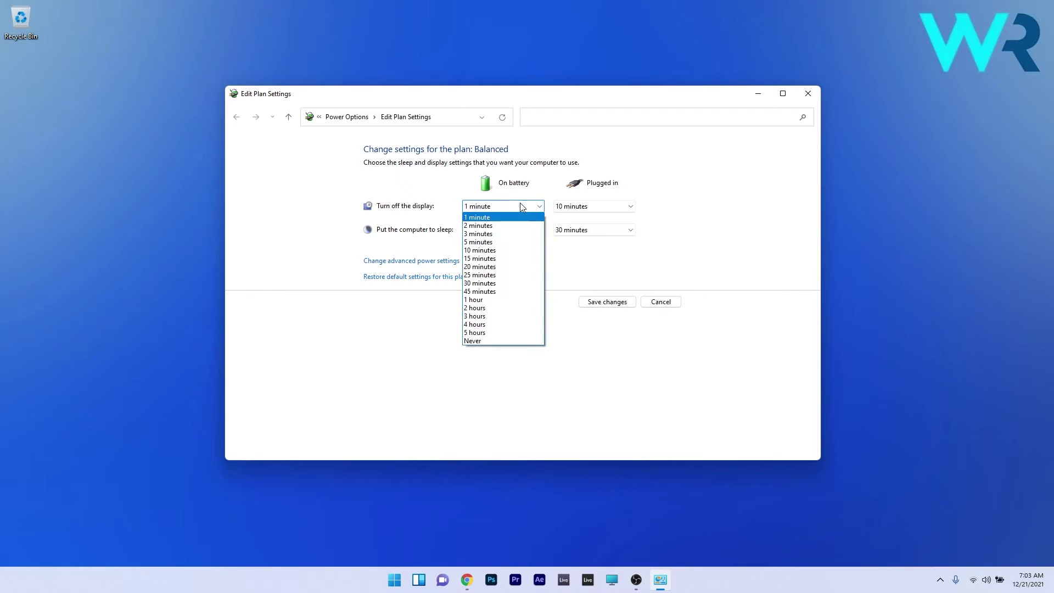
{"action": "left_click", "coordinate": [473, 341]}
{"action": "left_click", "coordinate": [602, 207]}
{"action": "left_click", "coordinate": [565, 340]}
{"action": "left_click", "coordinate": [503, 229]}
{"action": "left_click", "coordinate": [473, 364]}
{"action": "left_click", "coordinate": [593, 229]}
{"action": "left_click", "coordinate": [566, 365]}
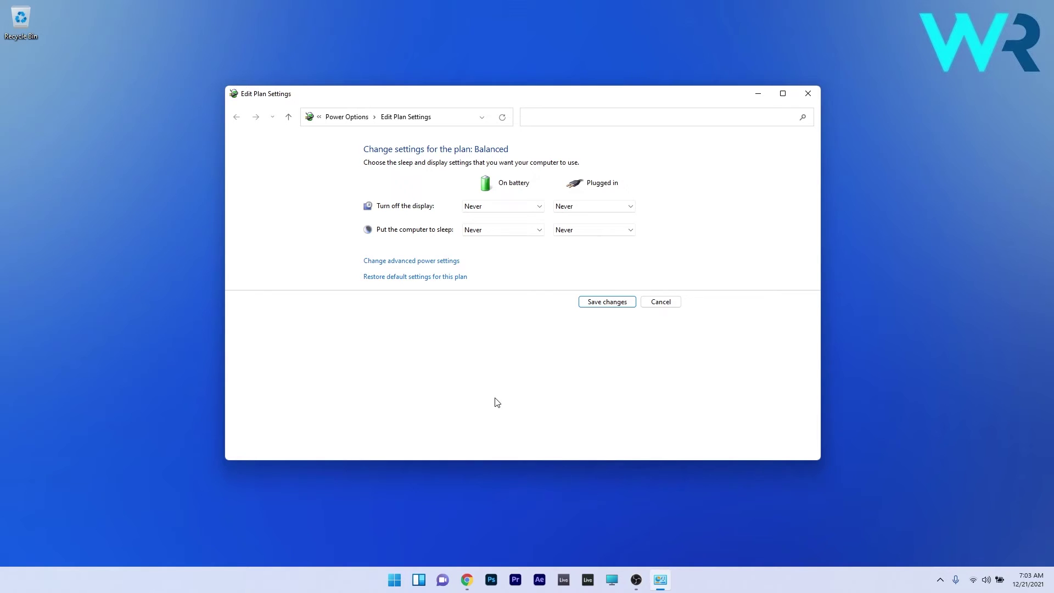
{"action": "left_click", "coordinate": [807, 96]}
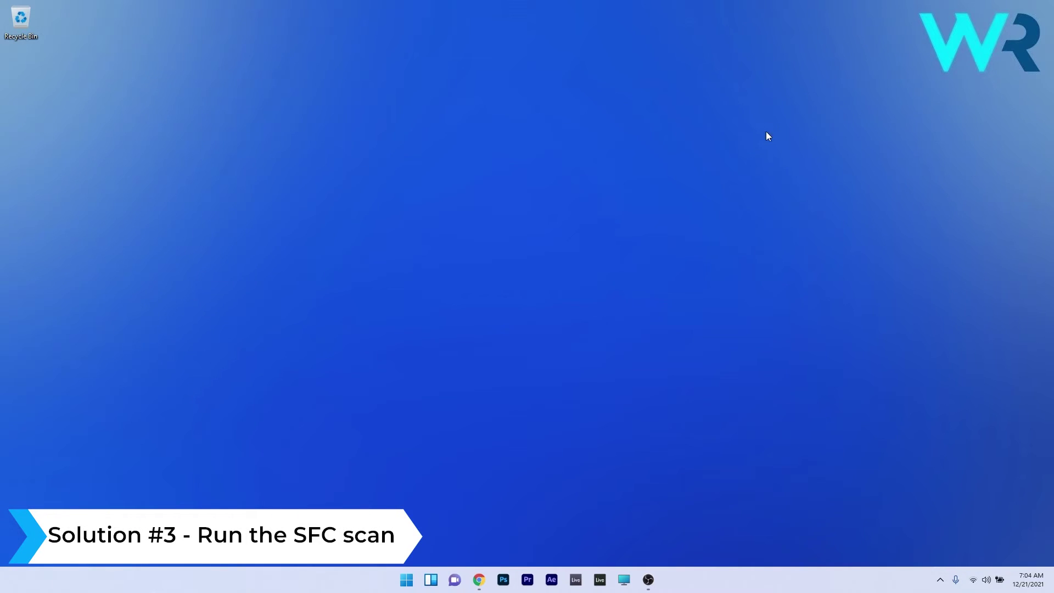
Launch Command Prompt as administrator from a 'cmd' search, enter sfc /scannow, then close it.
{"action": "left_click", "coordinate": [407, 581]}
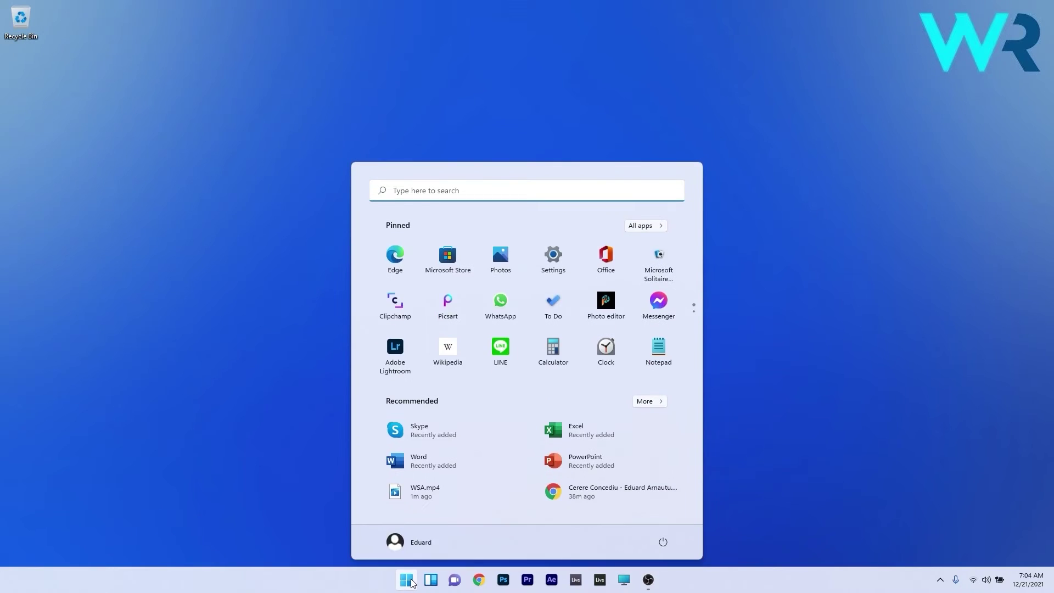
{"action": "type", "text": "cmd"}
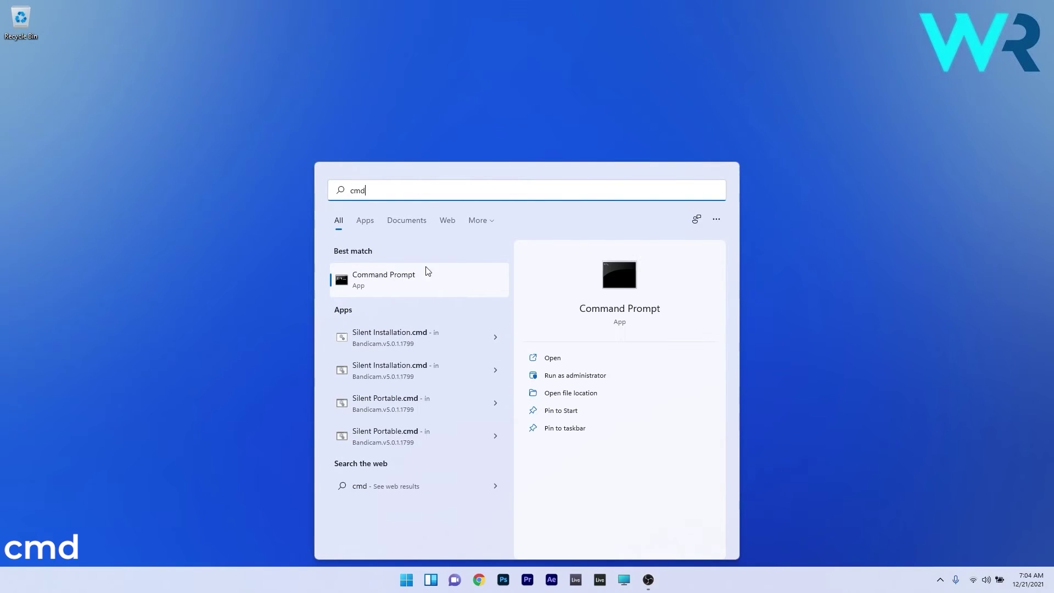
{"action": "right_click", "coordinate": [431, 284]}
{"action": "left_click", "coordinate": [472, 291]}
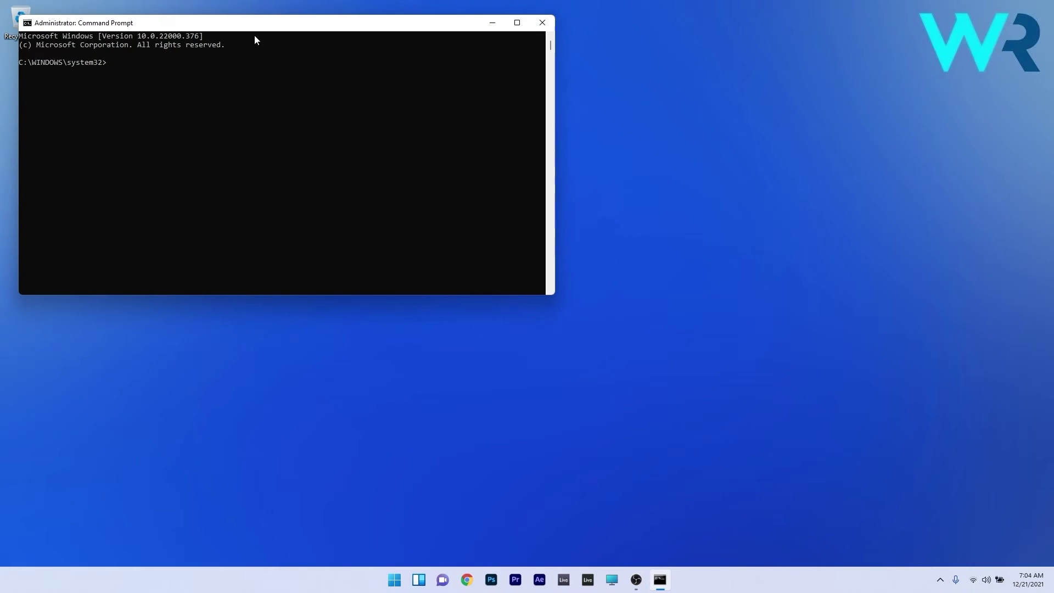
{"action": "left_click_drag", "start_coordinate": [255, 29], "coordinate": [489, 129]}
{"action": "type", "text": "sfc /scannow"}
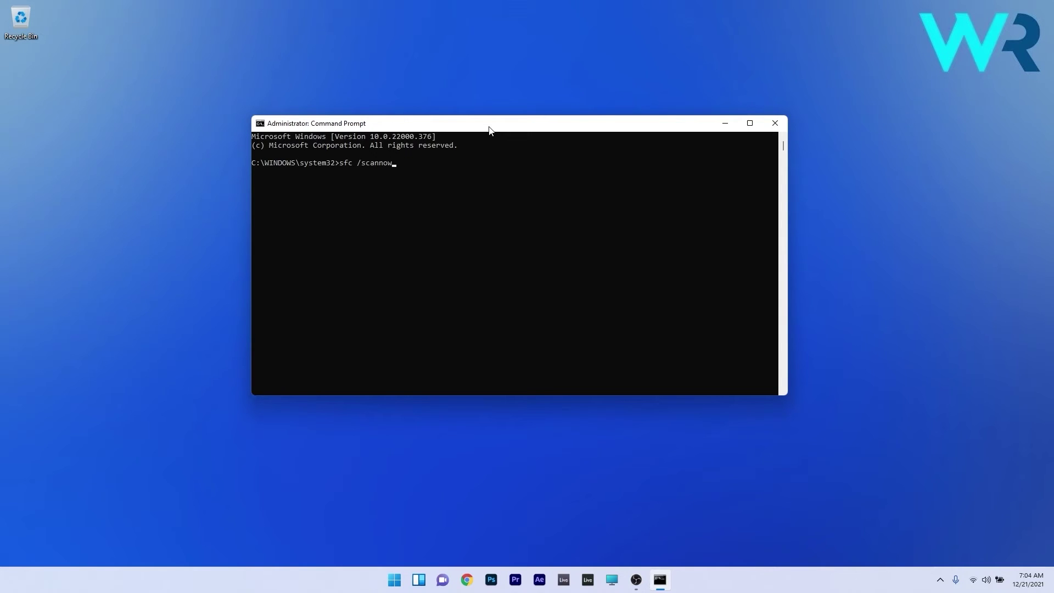
{"action": "left_click", "coordinate": [778, 123]}
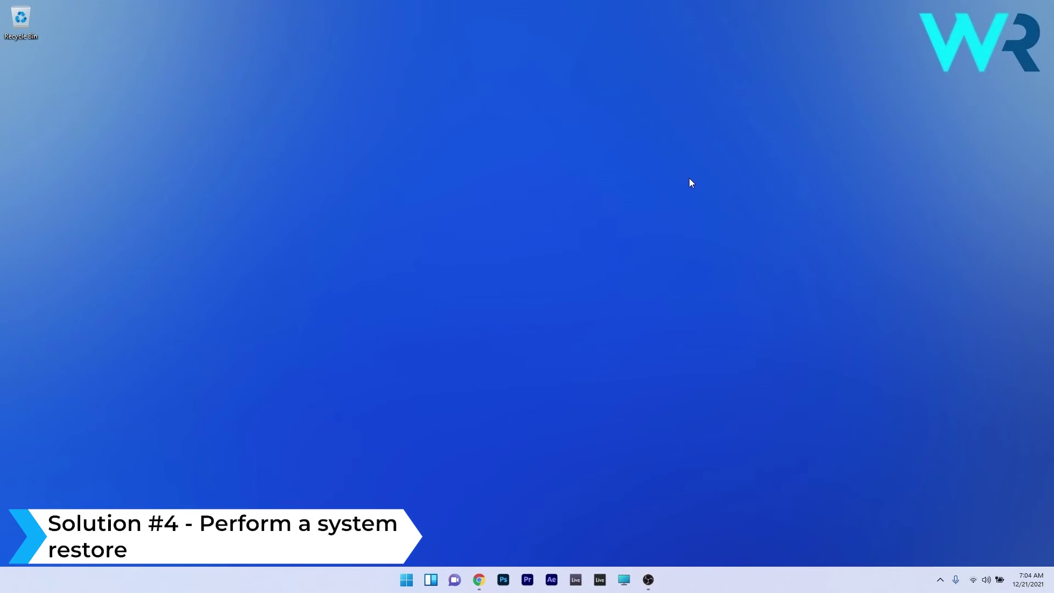
Launch rstrui and choose the 12/15/2021 Windows Modules Installer restore point for confirmation.
{"action": "left_click", "coordinate": [406, 581]}
{"action": "type", "text": "rstrui"}
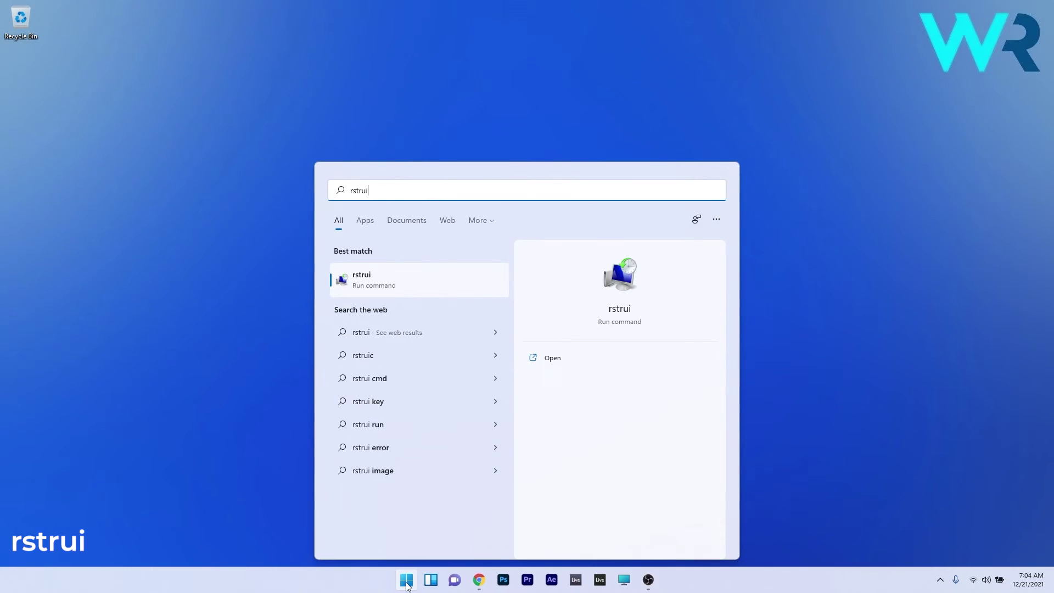
{"action": "left_click", "coordinate": [443, 283]}
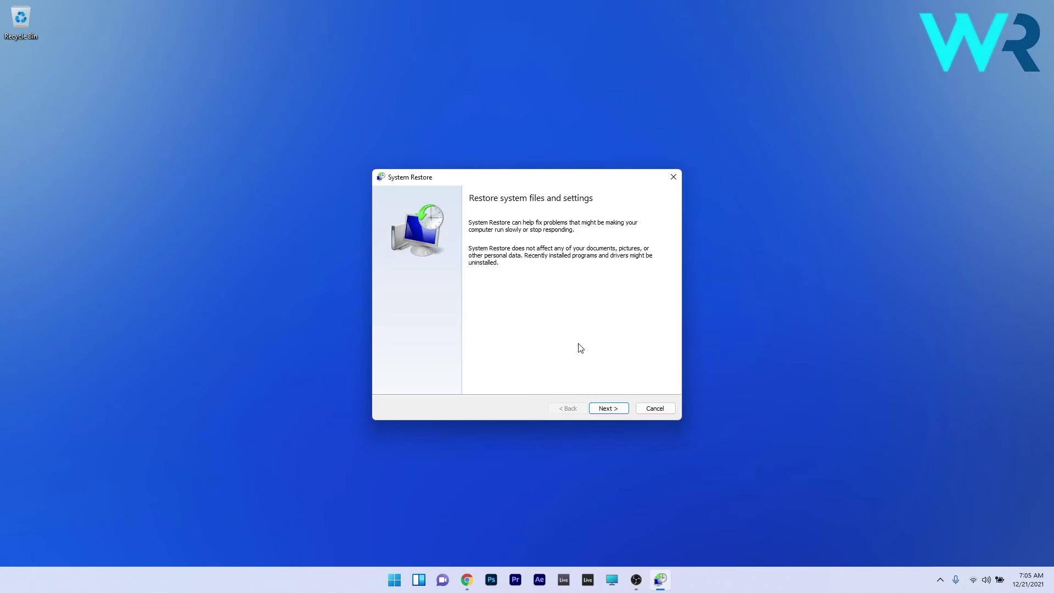
{"action": "left_click", "coordinate": [612, 414]}
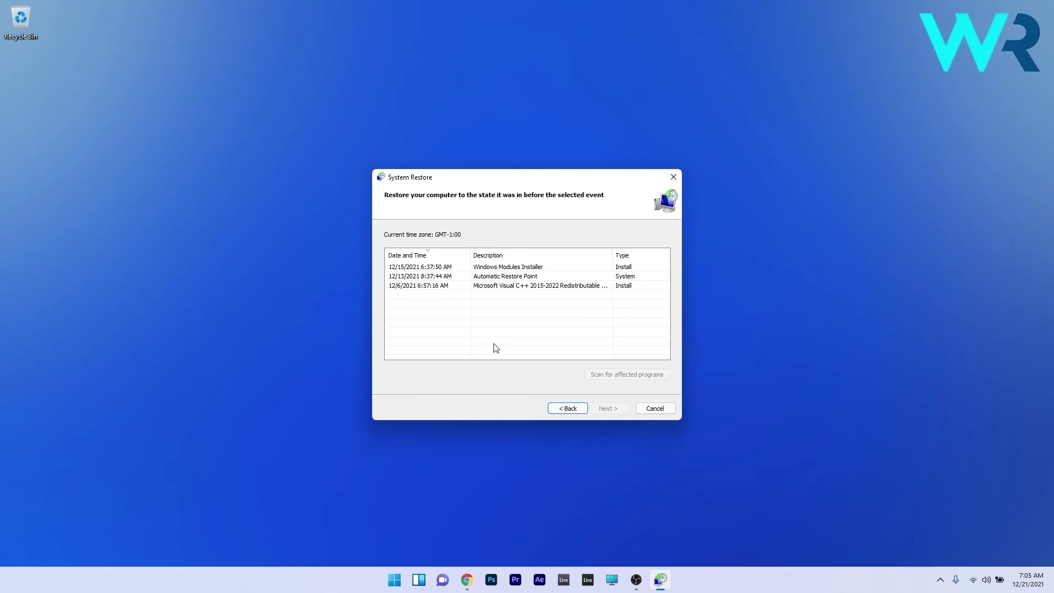
{"action": "left_click", "coordinate": [490, 269]}
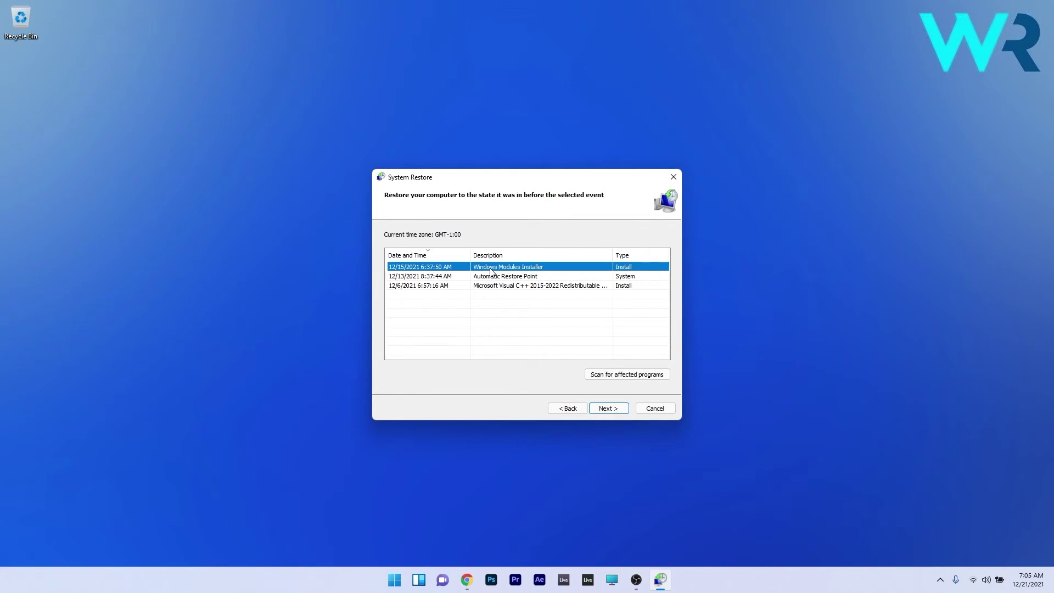
{"action": "left_click", "coordinate": [616, 412]}
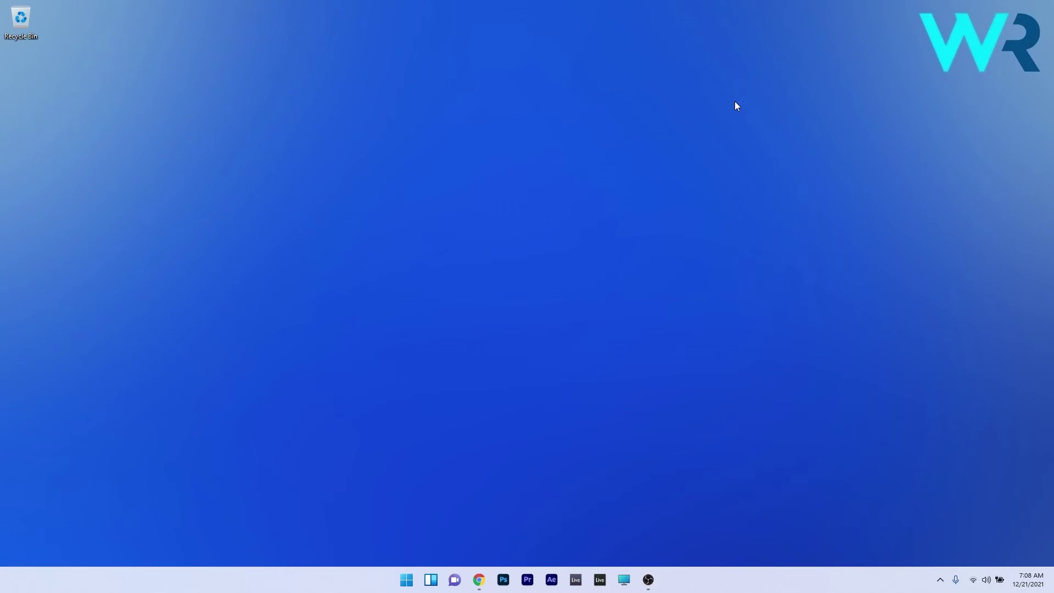
Copy KB5008215 from the Support article heading and switch to the Microsoft Update Catalog.
{"action": "left_click", "coordinate": [479, 579]}
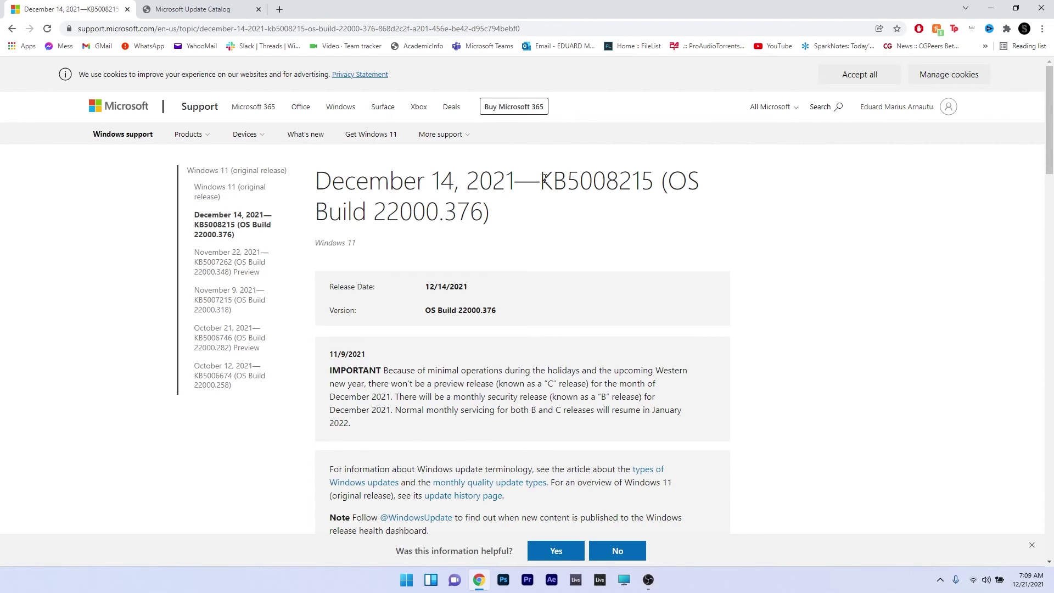
{"action": "left_click_drag", "start_coordinate": [543, 180], "coordinate": [653, 185]}
{"action": "right_click", "coordinate": [629, 179]}
{"action": "left_click", "coordinate": [657, 189]}
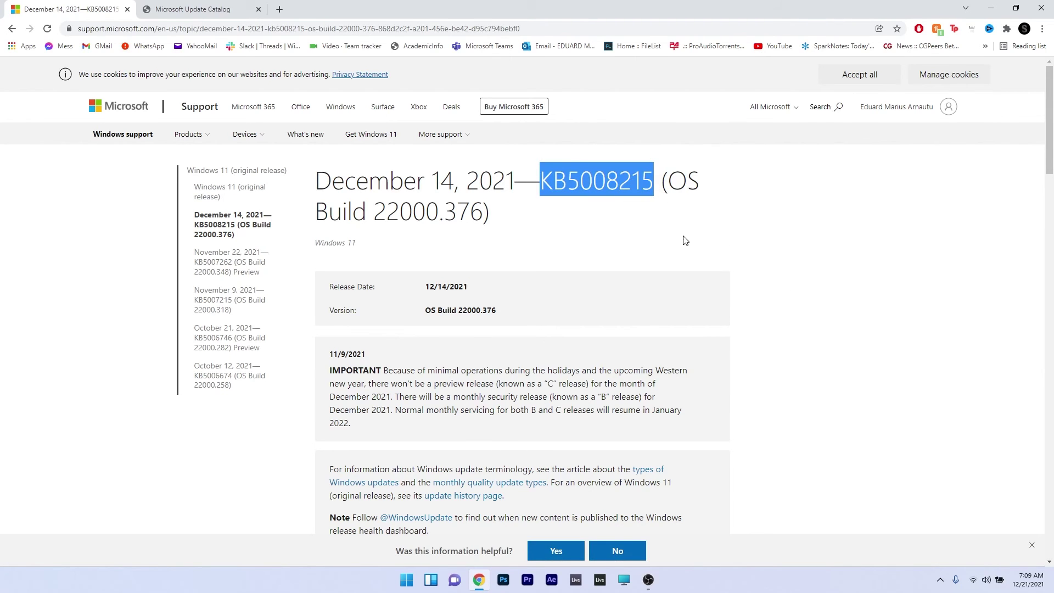
{"action": "left_click", "coordinate": [190, 10]}
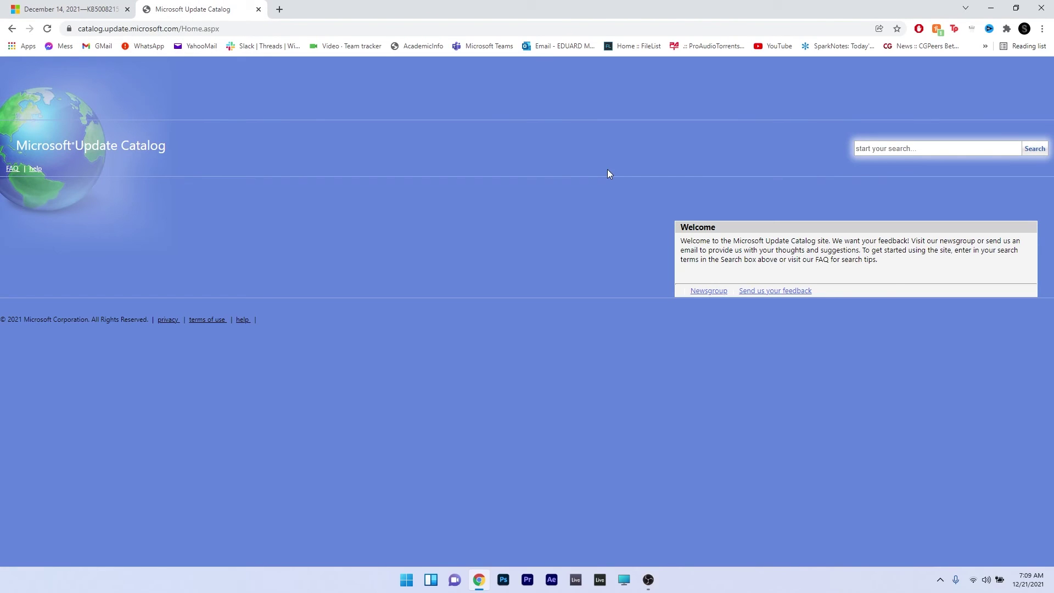
Paste KB5008215 into the Microsoft Update Catalog search box and run the search.
{"action": "left_click", "coordinate": [886, 147]}
{"action": "right_click", "coordinate": [886, 147]}
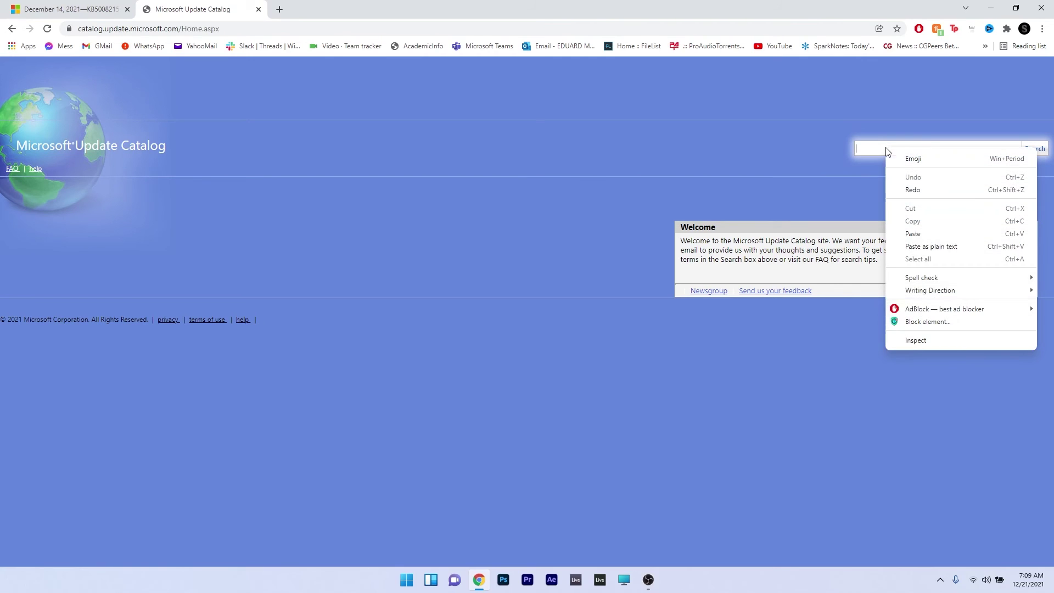
{"action": "left_click", "coordinate": [922, 234]}
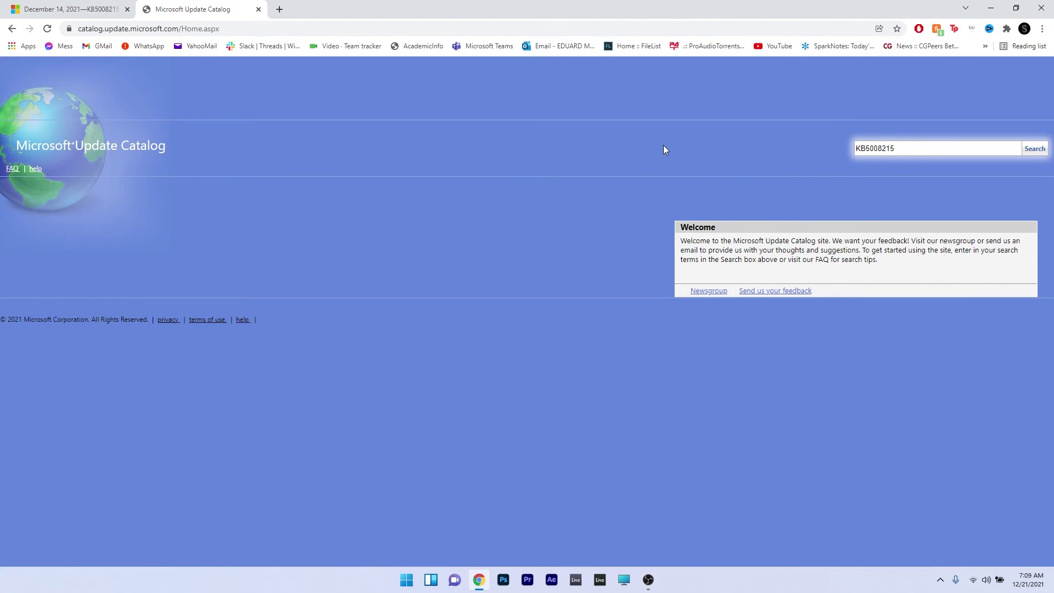
{"action": "left_click", "coordinate": [1034, 148]}
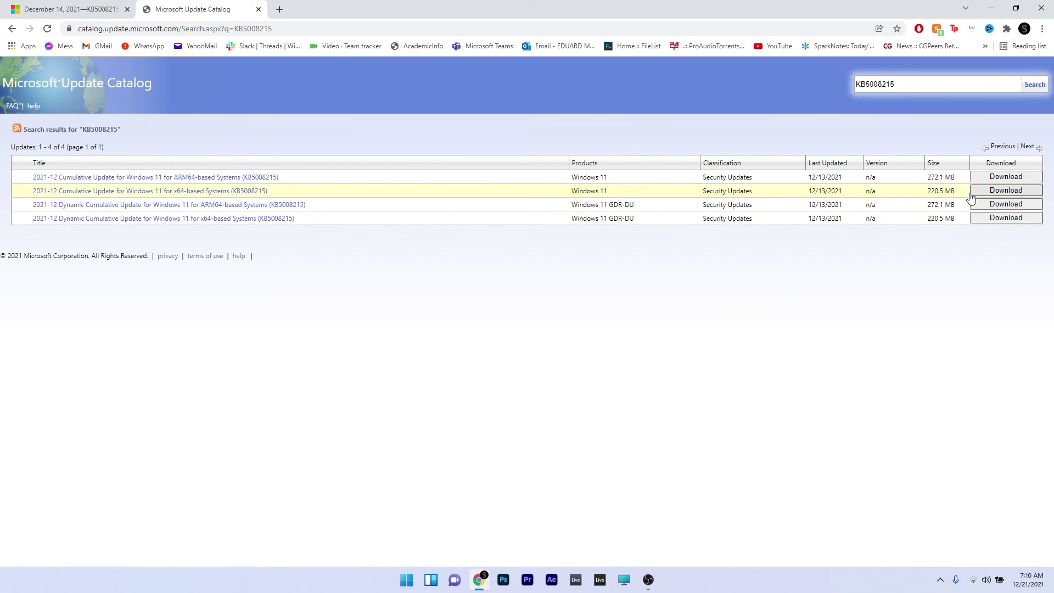
Save the x64 KB5008215 .msu package to the Desktop and close the download popup.
{"action": "left_click", "coordinate": [1005, 190]}
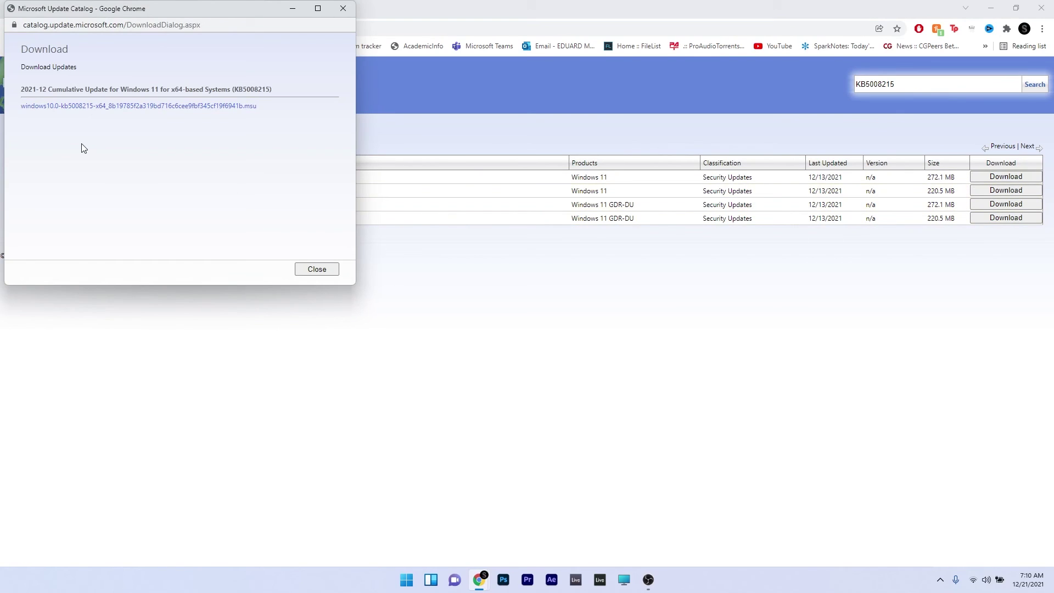
{"action": "right_click", "coordinate": [108, 109]}
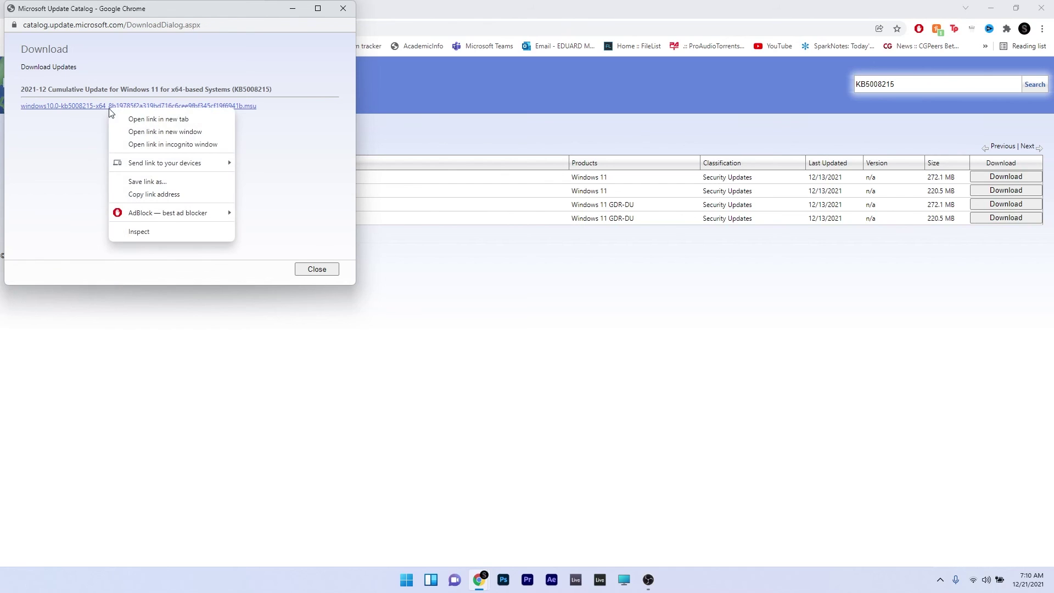
{"action": "left_click", "coordinate": [147, 181]}
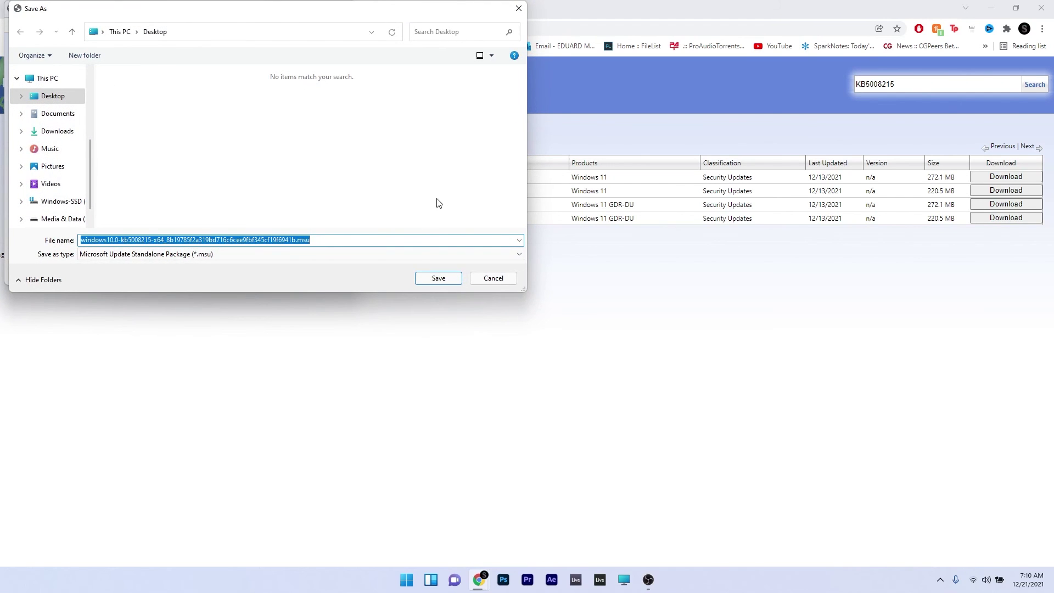
{"action": "left_click", "coordinate": [441, 283]}
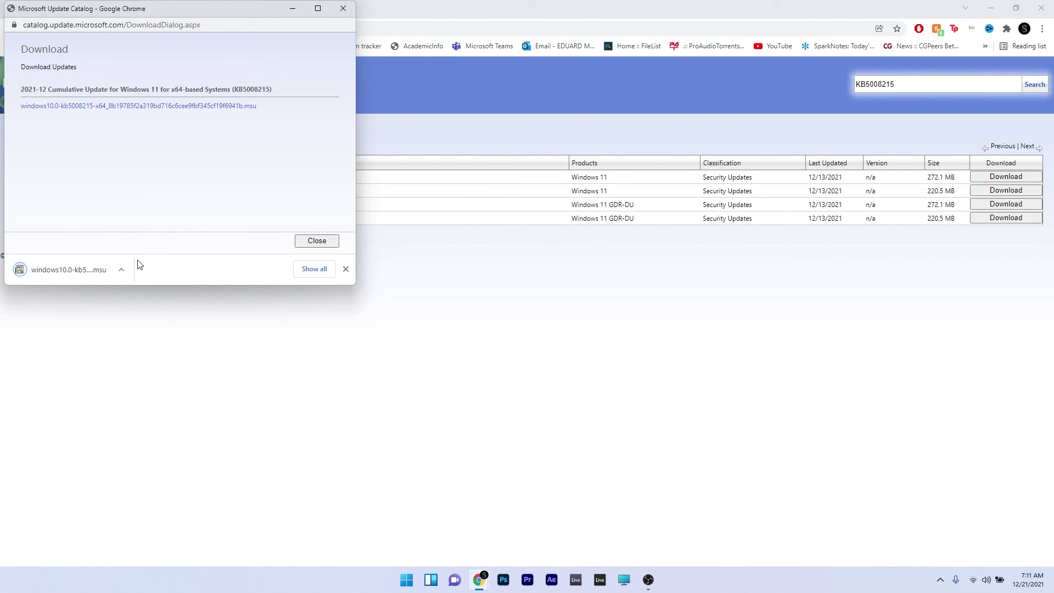
{"action": "left_click", "coordinate": [313, 268]}
{"action": "left_click", "coordinate": [965, 8]}
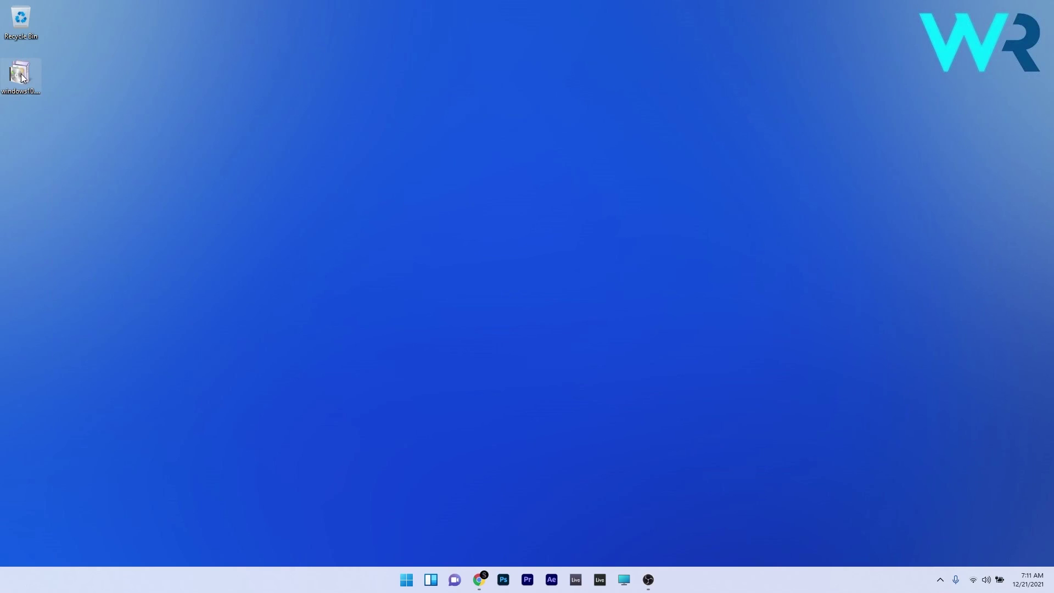
Launch the windows10.0-kb5008215 .msu package on the desktop to install the update.
{"action": "double_click", "coordinate": [24, 77]}
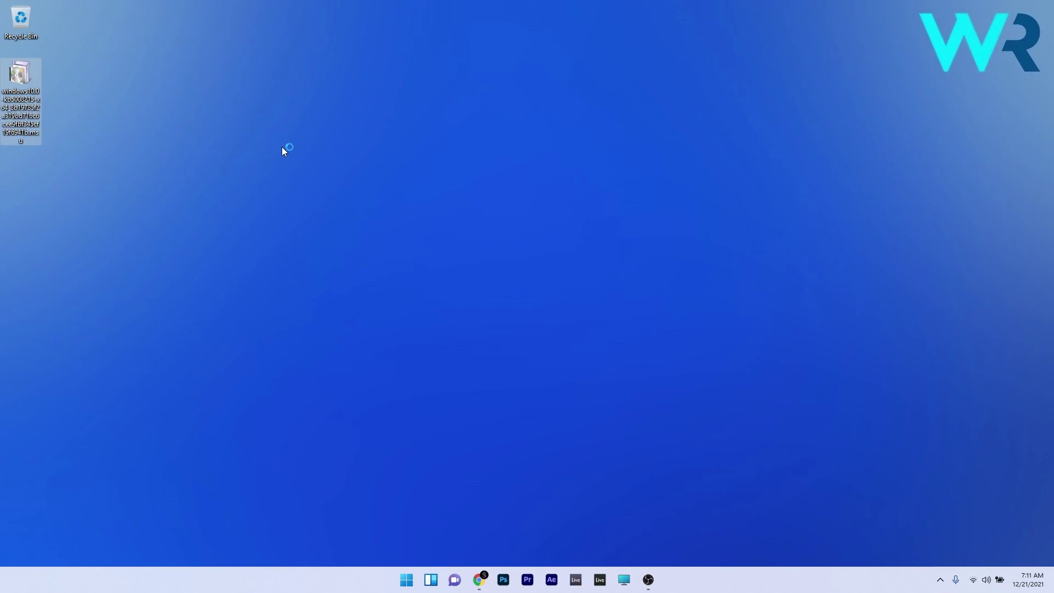